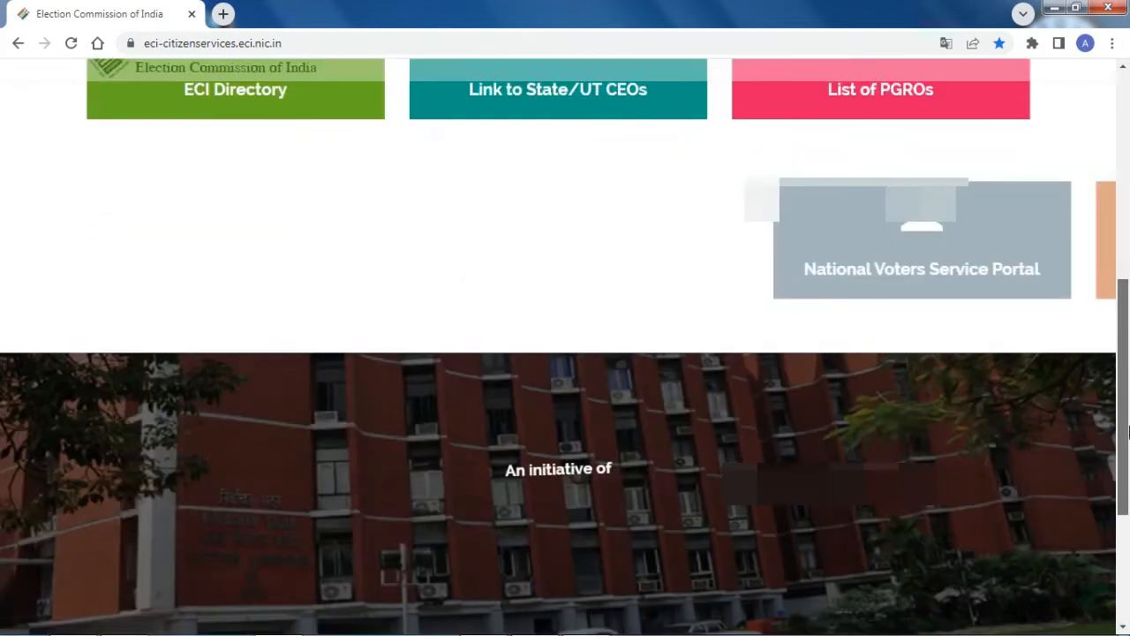
scroll(1127, 370, up, 10)
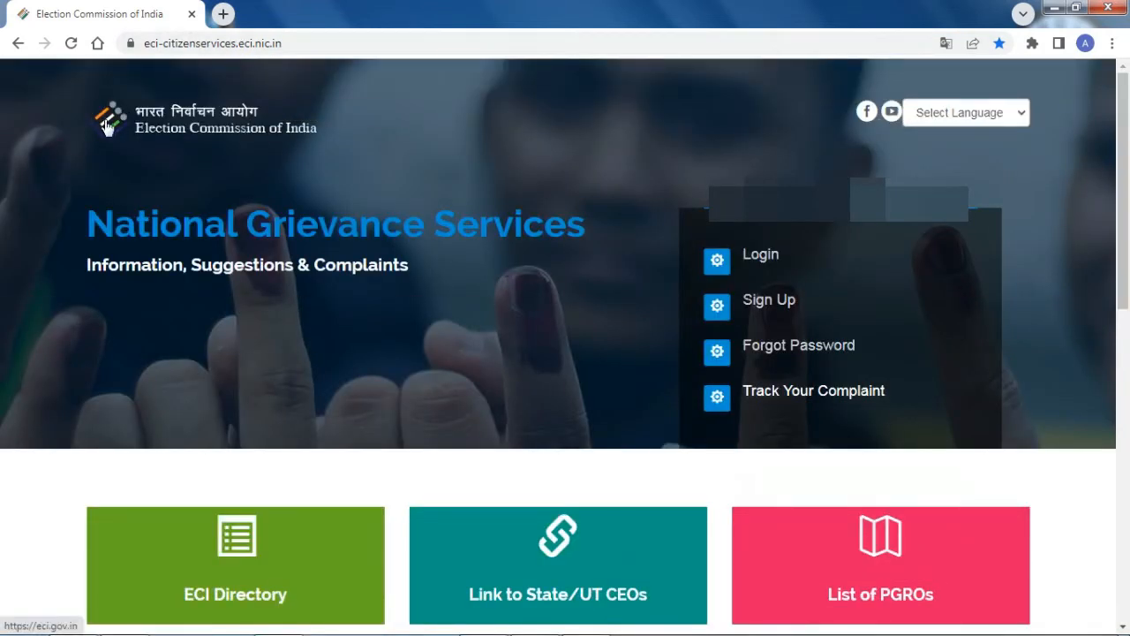
click(961, 113)
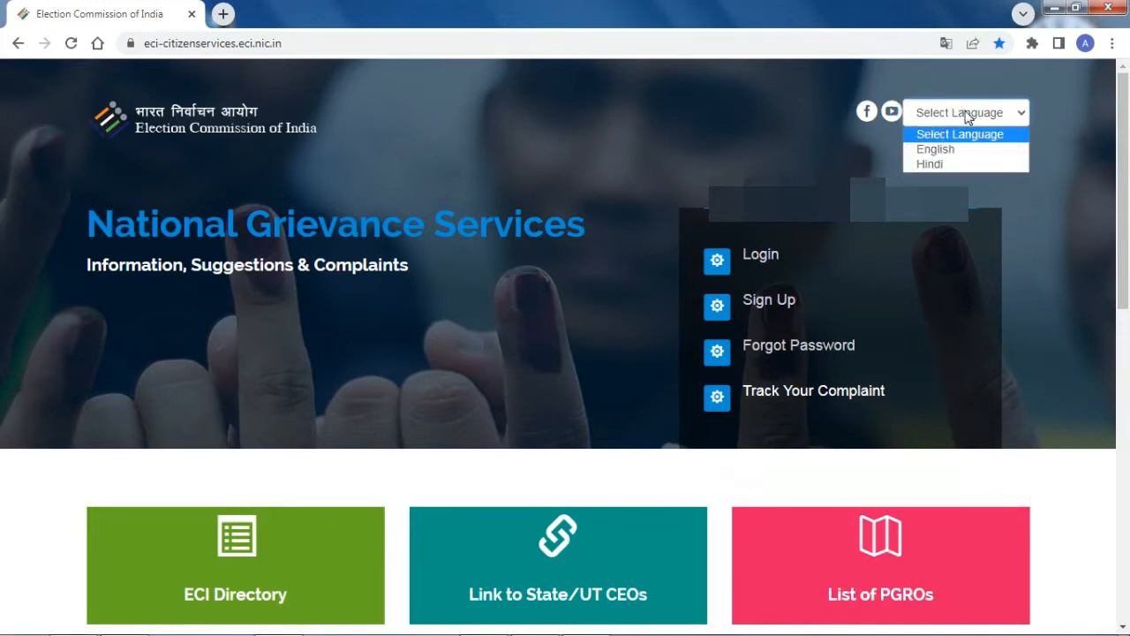
click(968, 116)
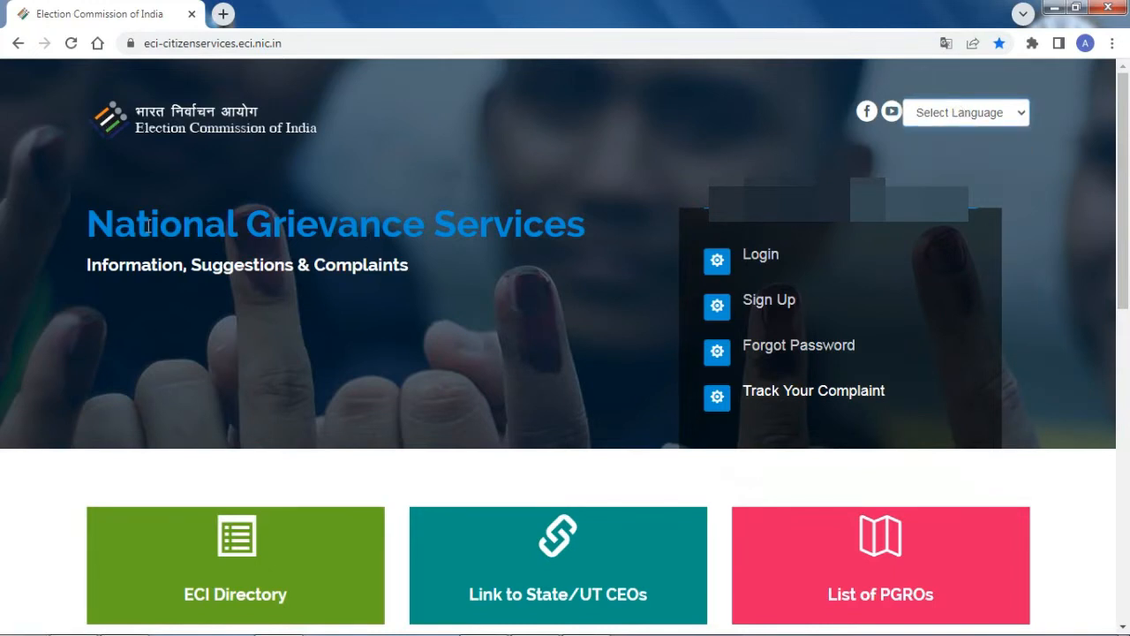
drag(90, 214, 436, 277)
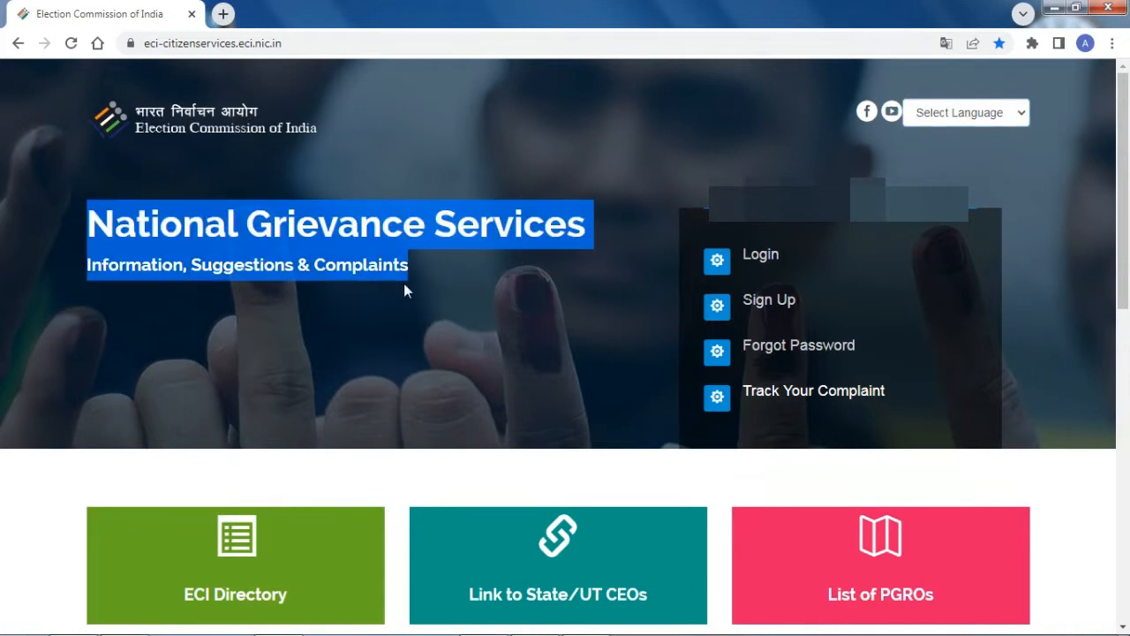
click(197, 273)
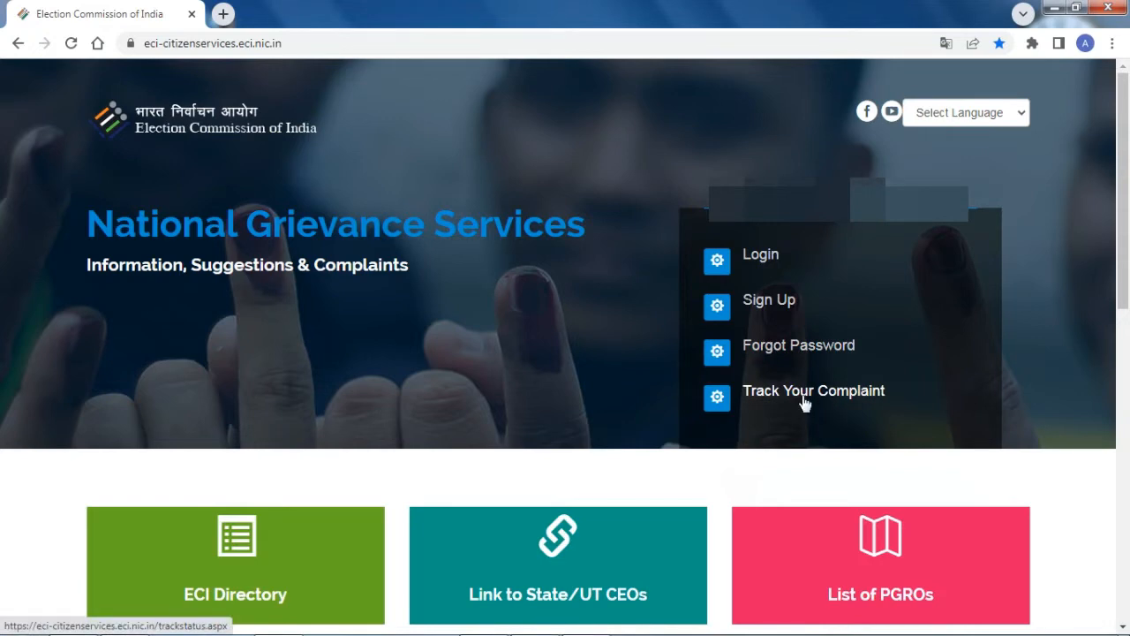
scroll(803, 402, down, 3)
scroll(805, 403, up, 1)
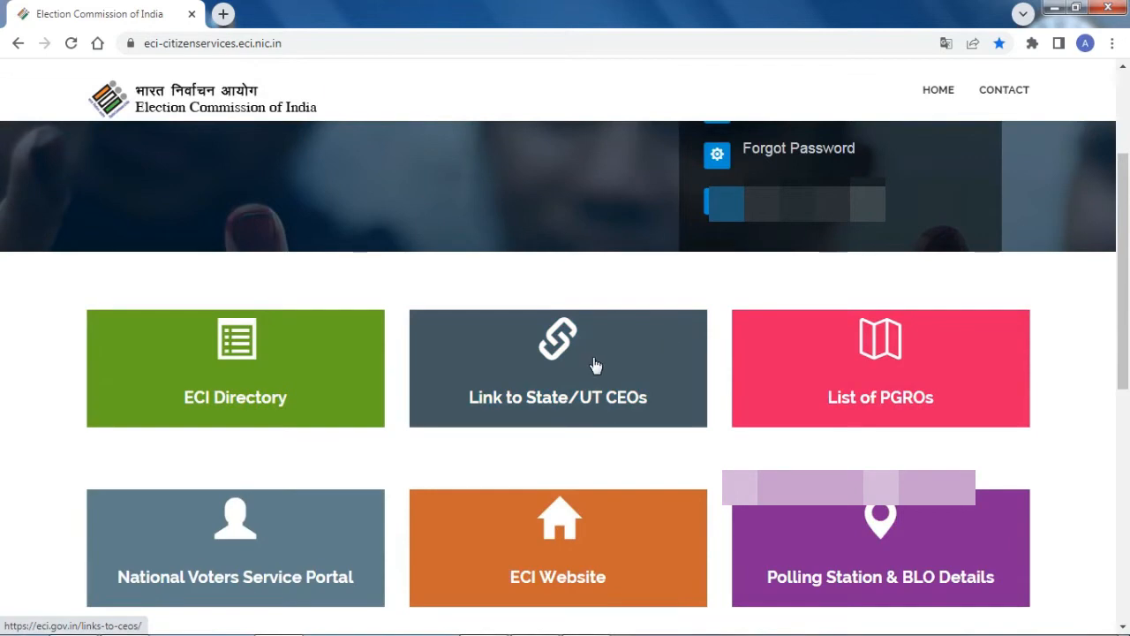
scroll(553, 382, down, 3)
scroll(551, 380, up, 3)
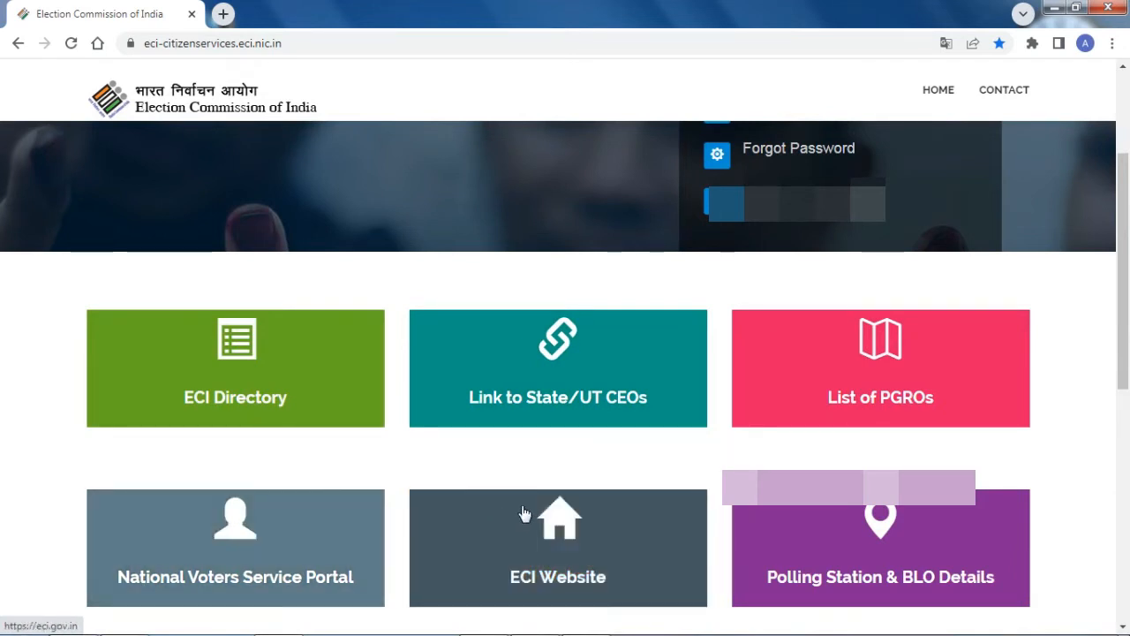
scroll(876, 530, down, 5)
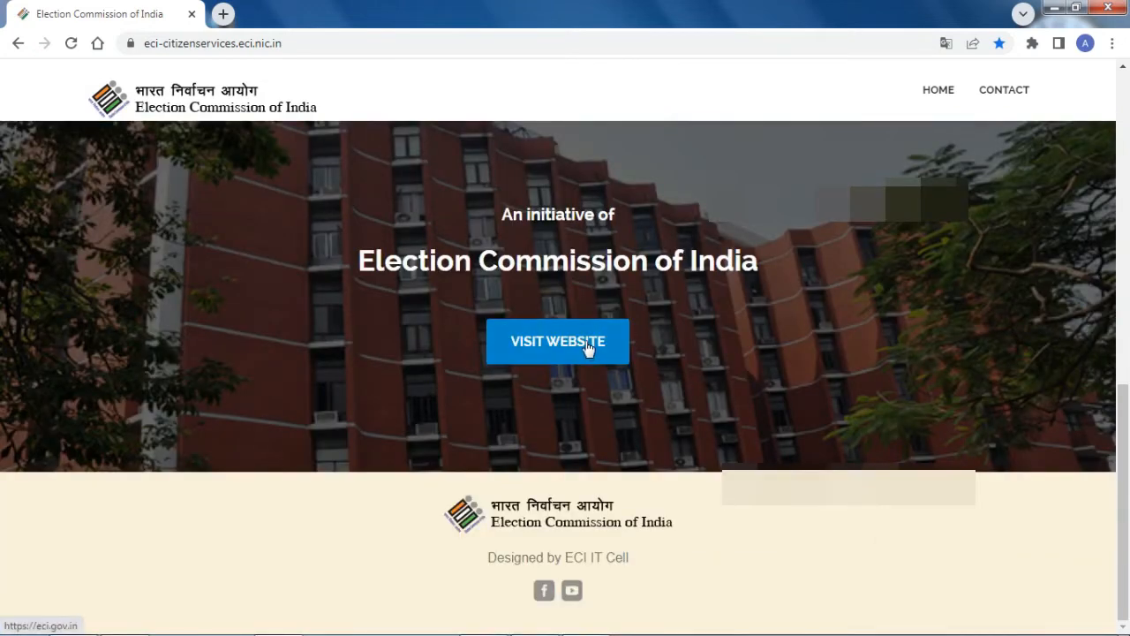
scroll(942, 351, up, 10)
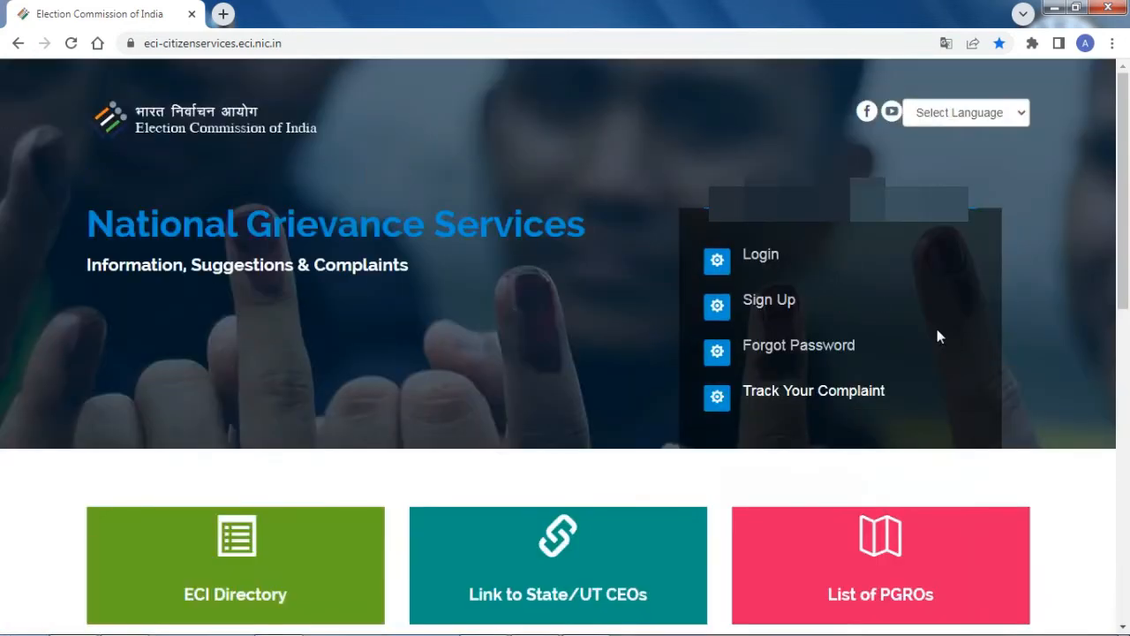
click(773, 301)
Enter the captcha answer 9pqihn, then recase its letters to uppercase P and Q
scroll(773, 299, down, 3)
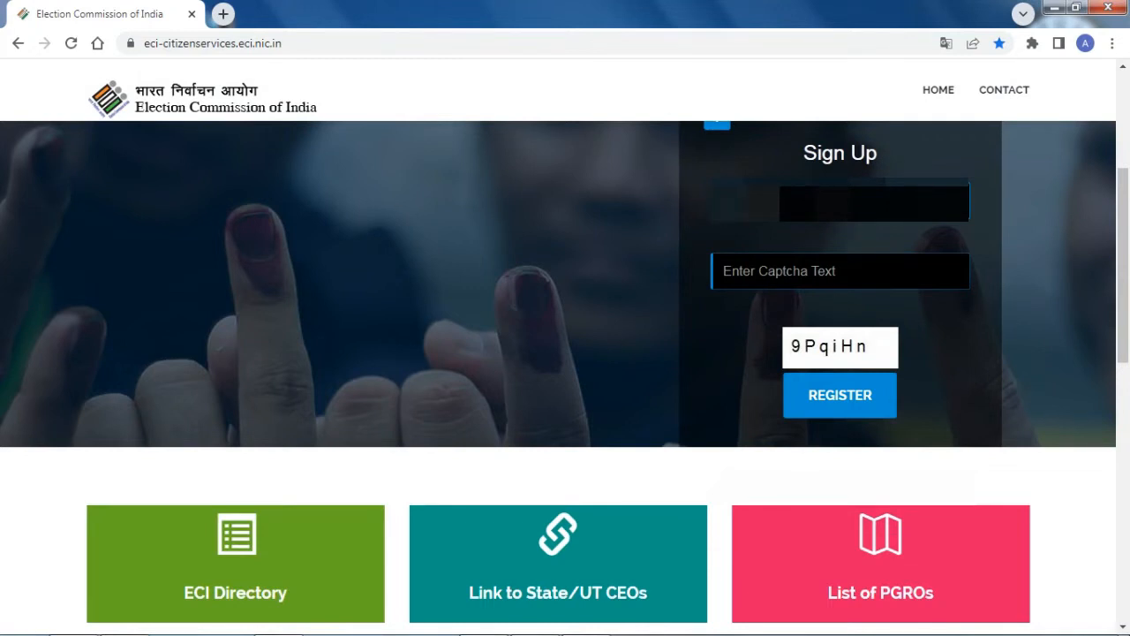
click(773, 271)
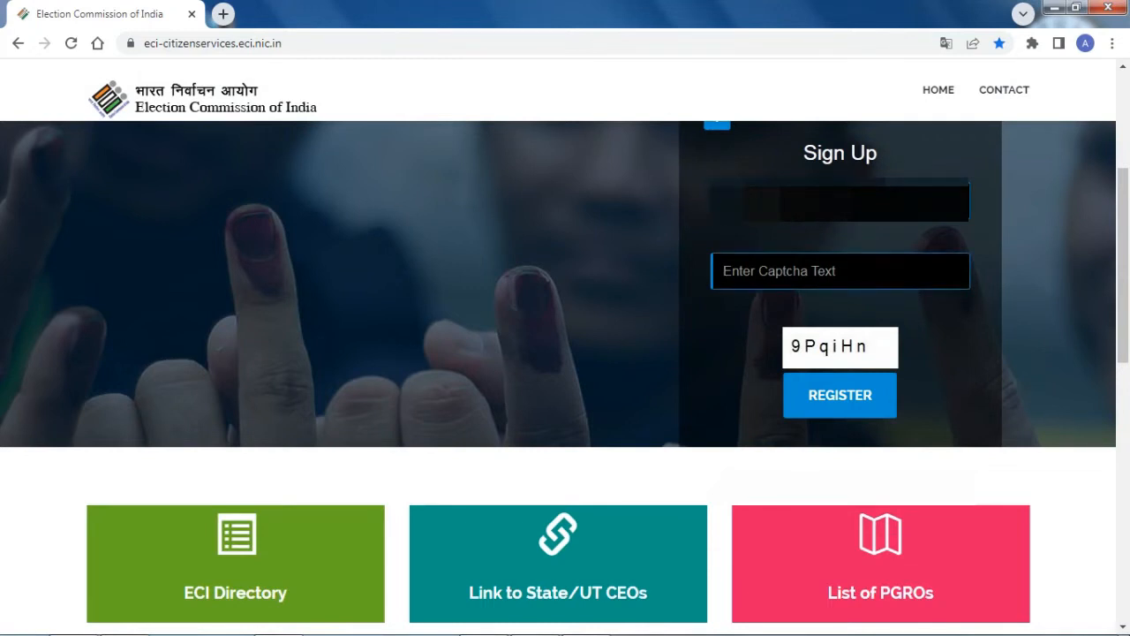
text(9pq)
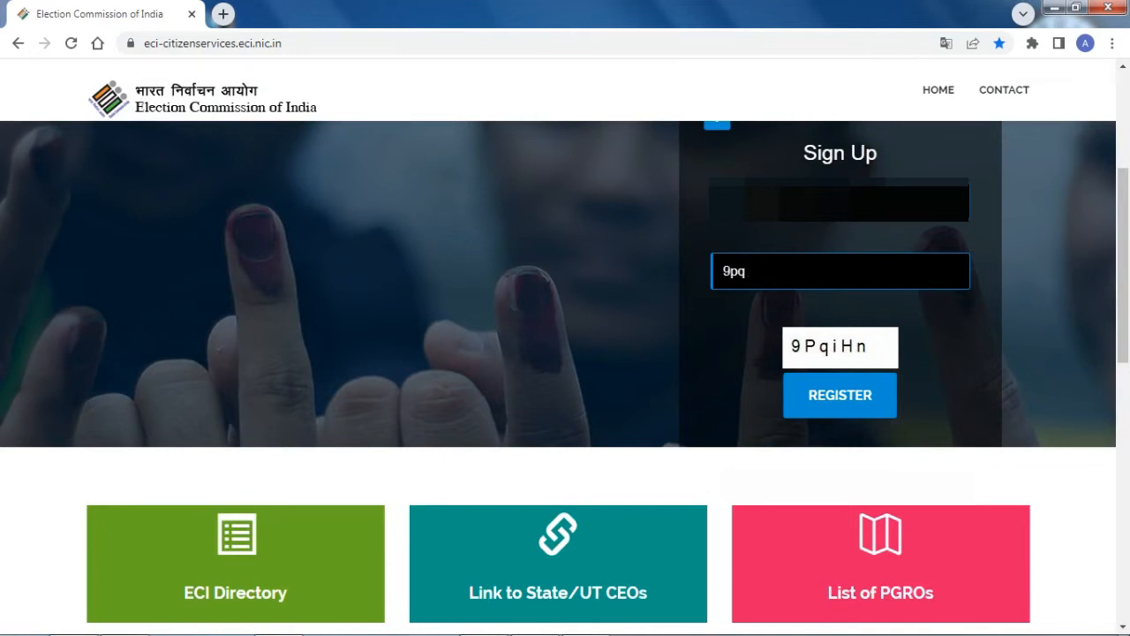
text(ihn)
drag(730, 274, 740, 276)
text(PQ)
key(BackSpace)
Submit registration, fix the captcha to 9PqiHn after the error, and resubmit
click(838, 396)
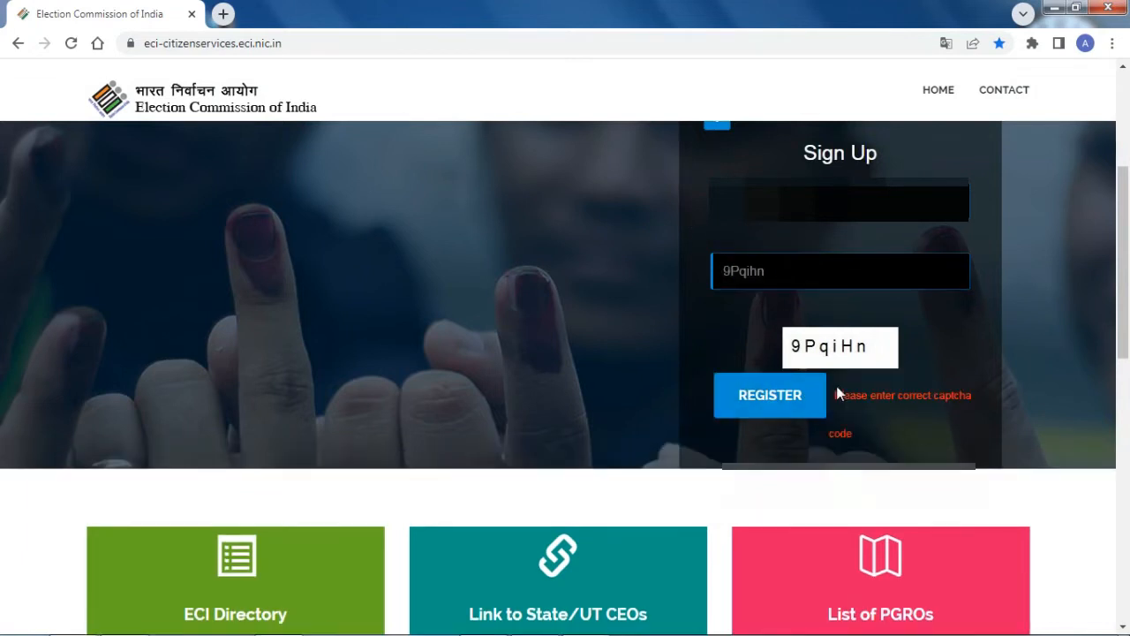
click(786, 277)
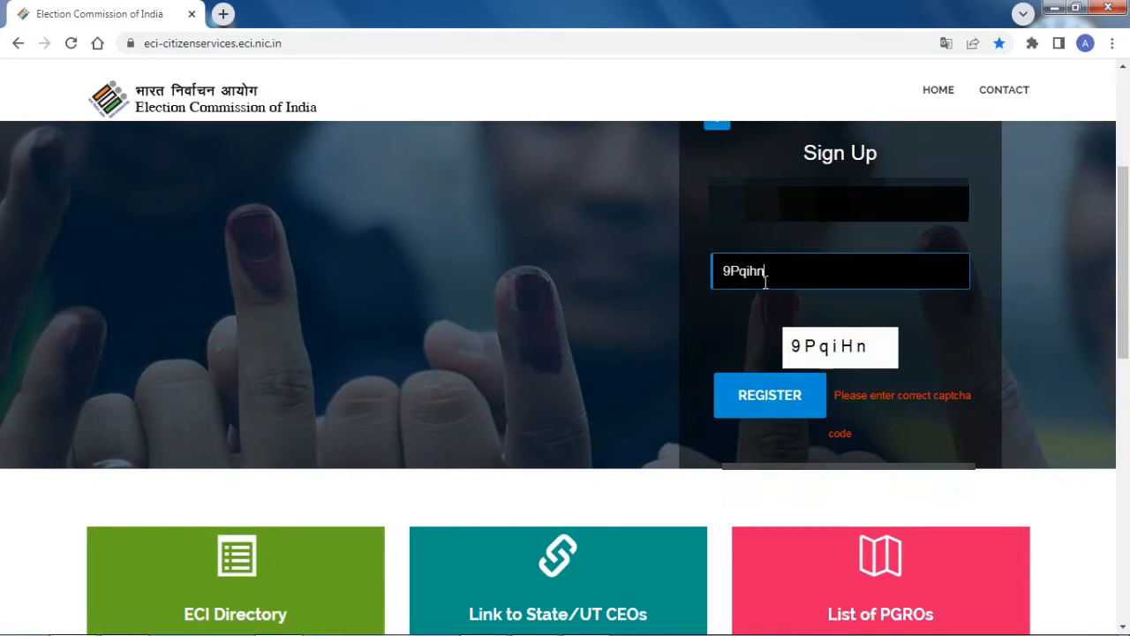
drag(758, 276, 752, 277)
text(H)
click(777, 397)
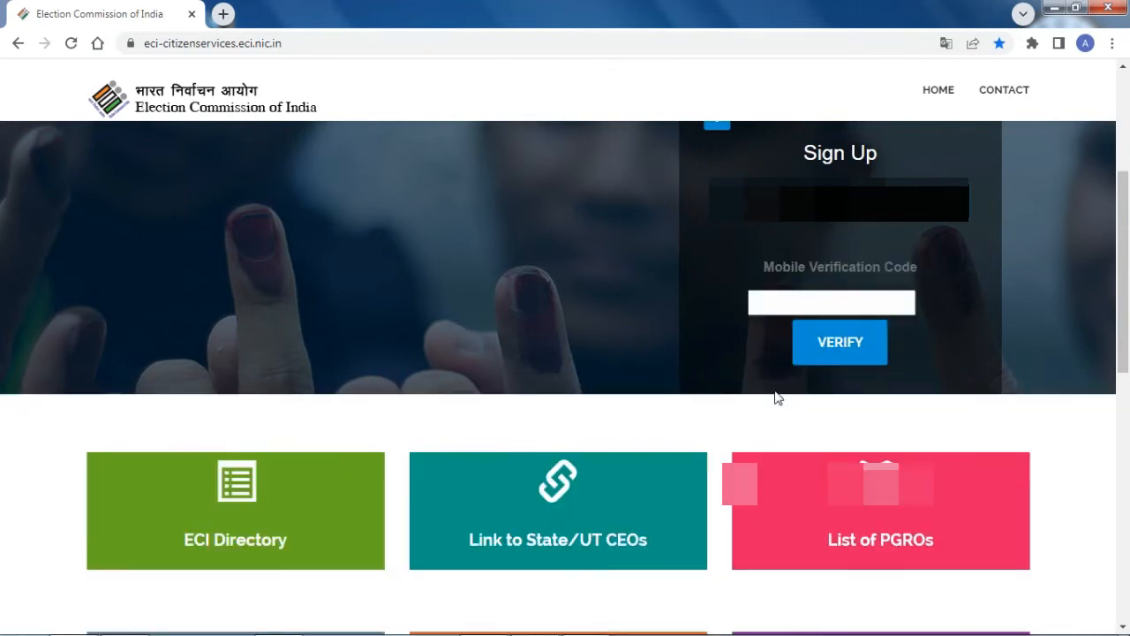
Enter the SMS code in the Mobile Verification Code box
click(816, 303)
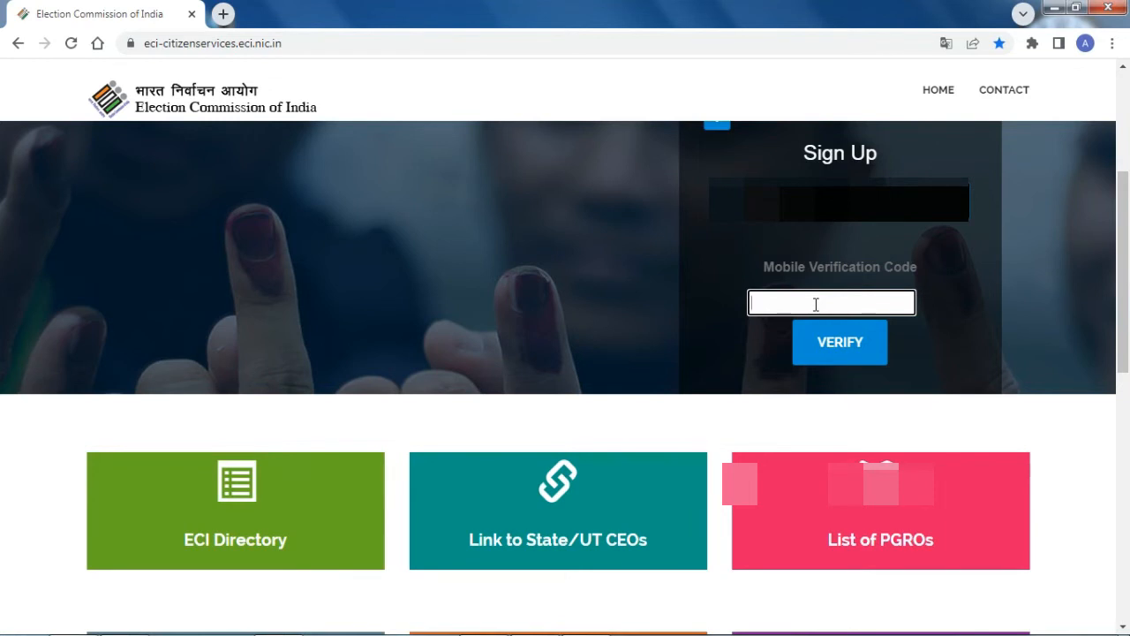
Confirm the verification code, then briefly check the account options menu
click(816, 331)
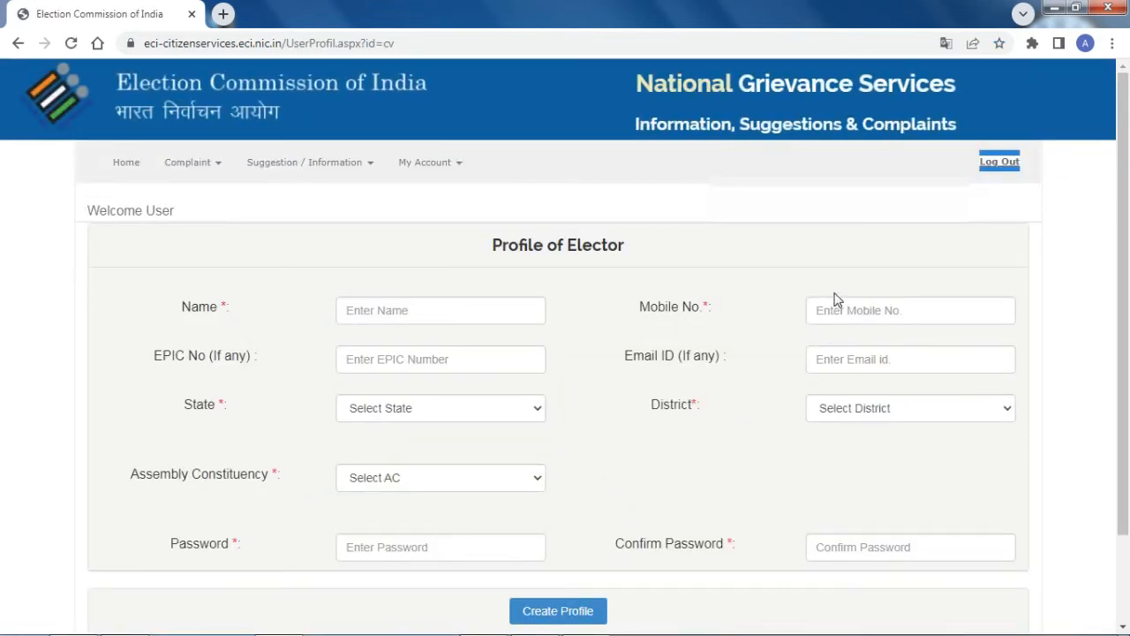
click(465, 170)
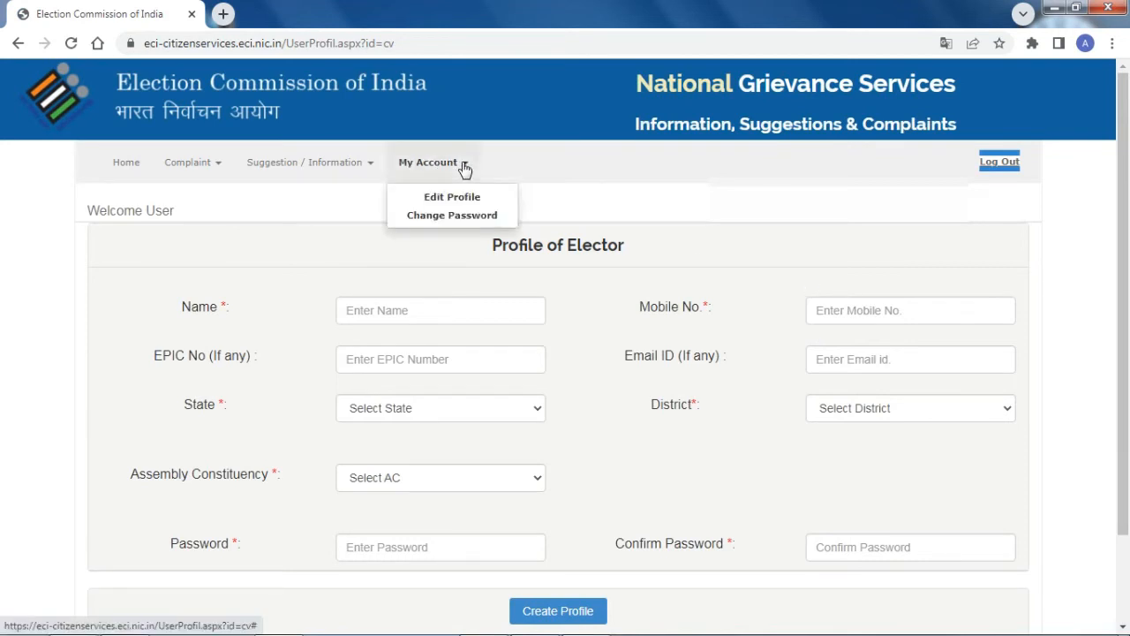
click(465, 169)
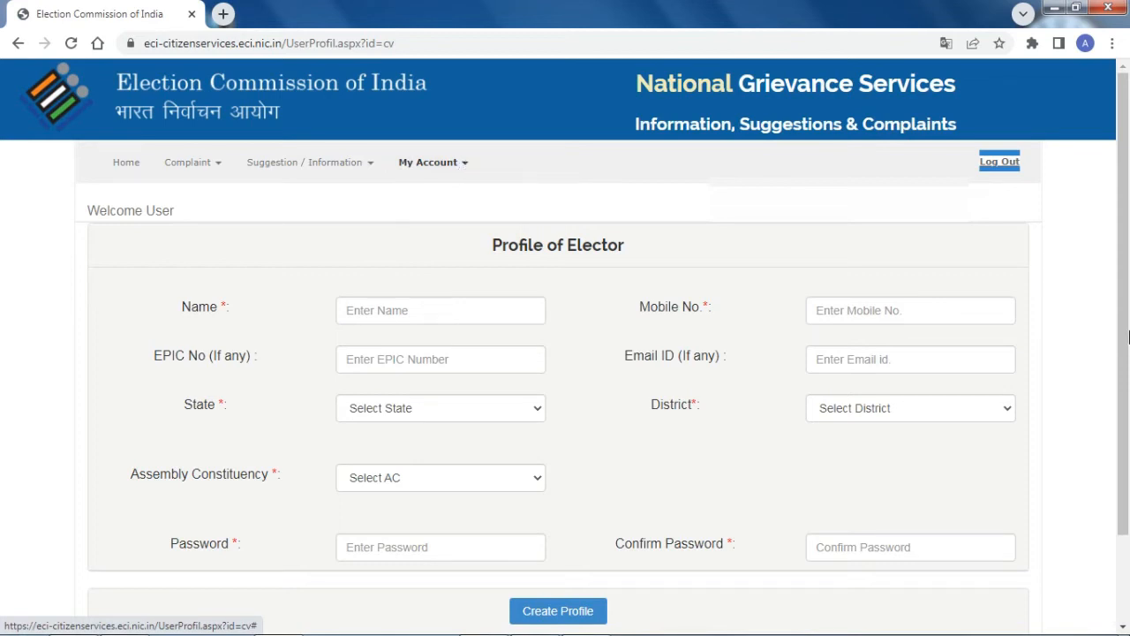
scroll(1126, 369, down, 1)
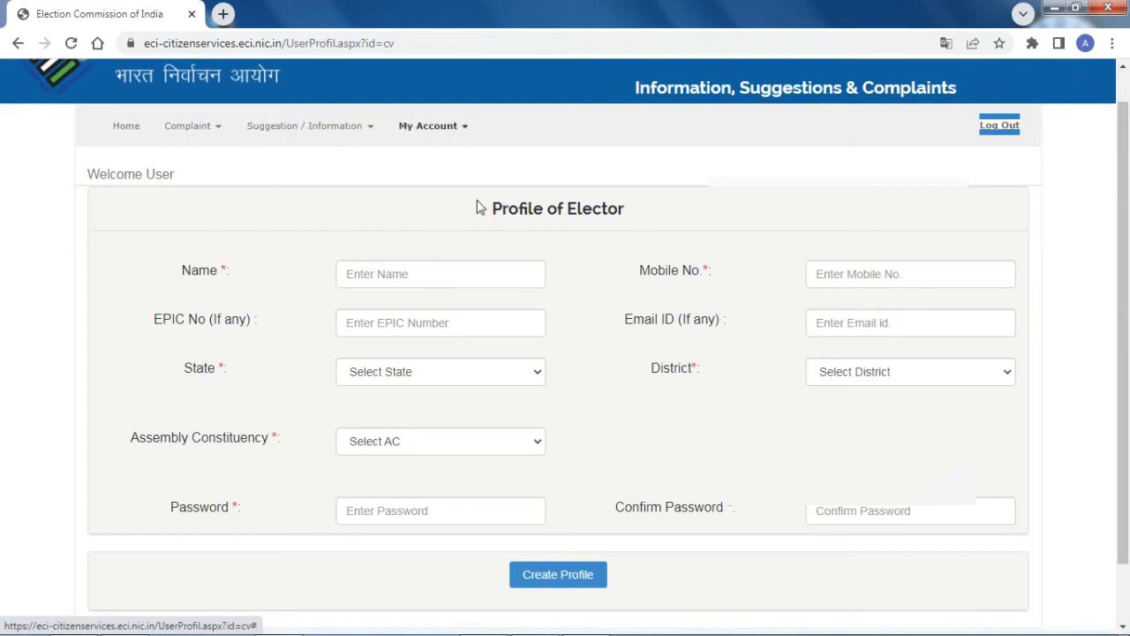
Review the Profile of Elector heading and the Name, Mobile No. and EPIC No labels
drag(487, 214, 634, 219)
click(350, 249)
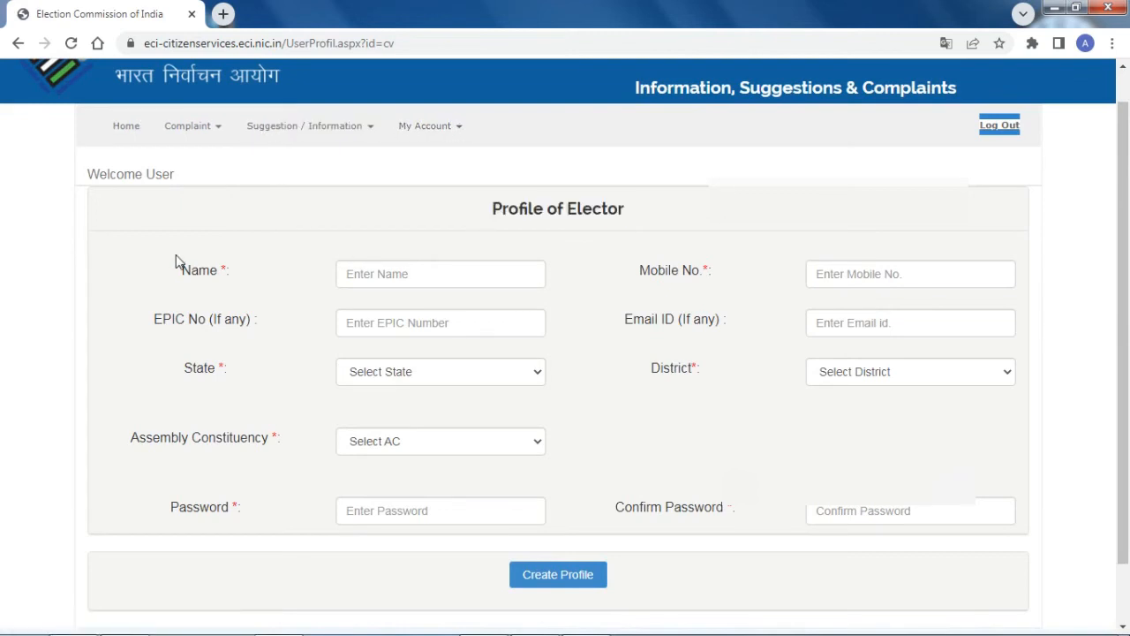
drag(175, 261, 221, 270)
drag(623, 270, 743, 280)
click(221, 323)
triple_click(213, 326)
click(290, 330)
Review the Email ID, Assembly Constituency and Password fields of the profile form
drag(633, 330, 762, 338)
click(763, 338)
drag(155, 437, 309, 446)
click(249, 501)
drag(1127, 192, 1128, 159)
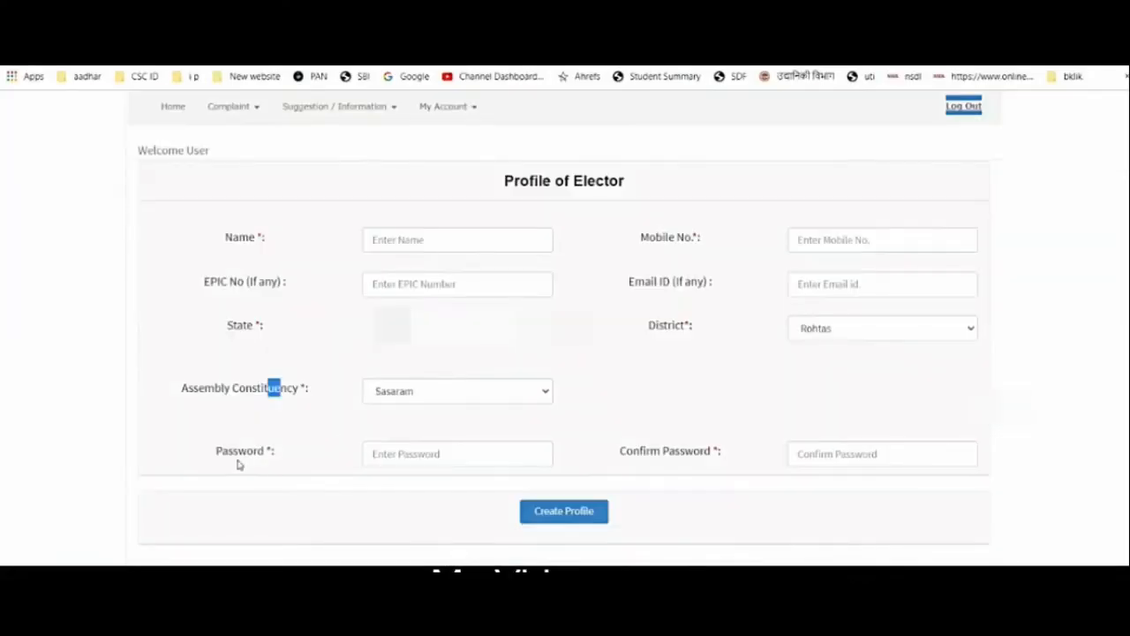
drag(238, 452, 640, 446)
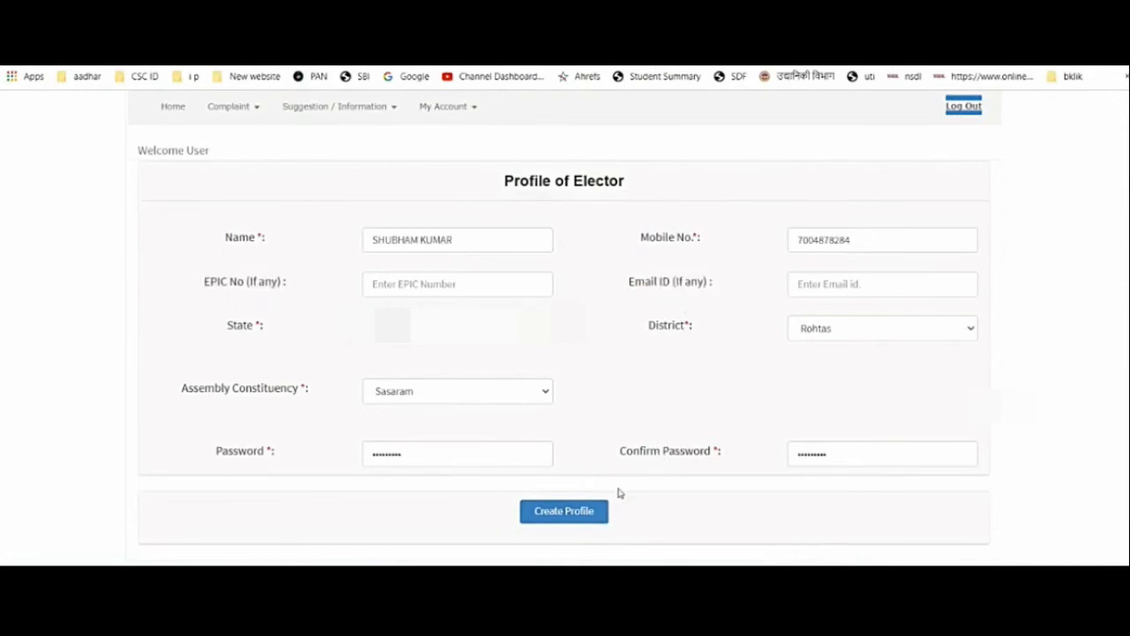
Create the elector profile and let Chrome save the new login
click(582, 512)
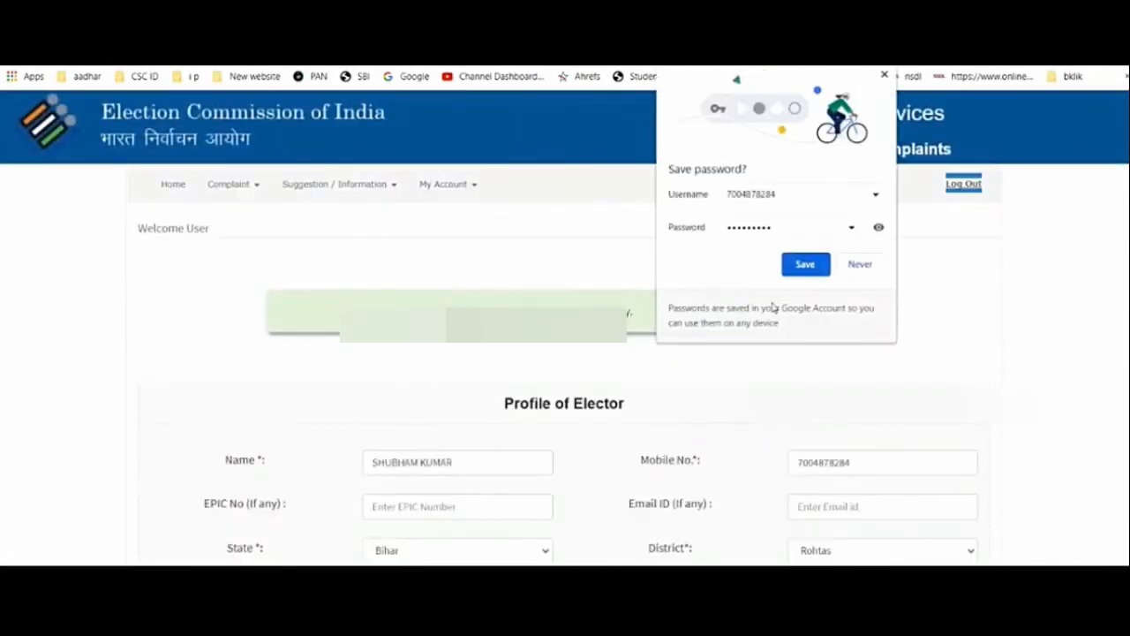
click(803, 263)
drag(447, 312, 629, 313)
click(627, 314)
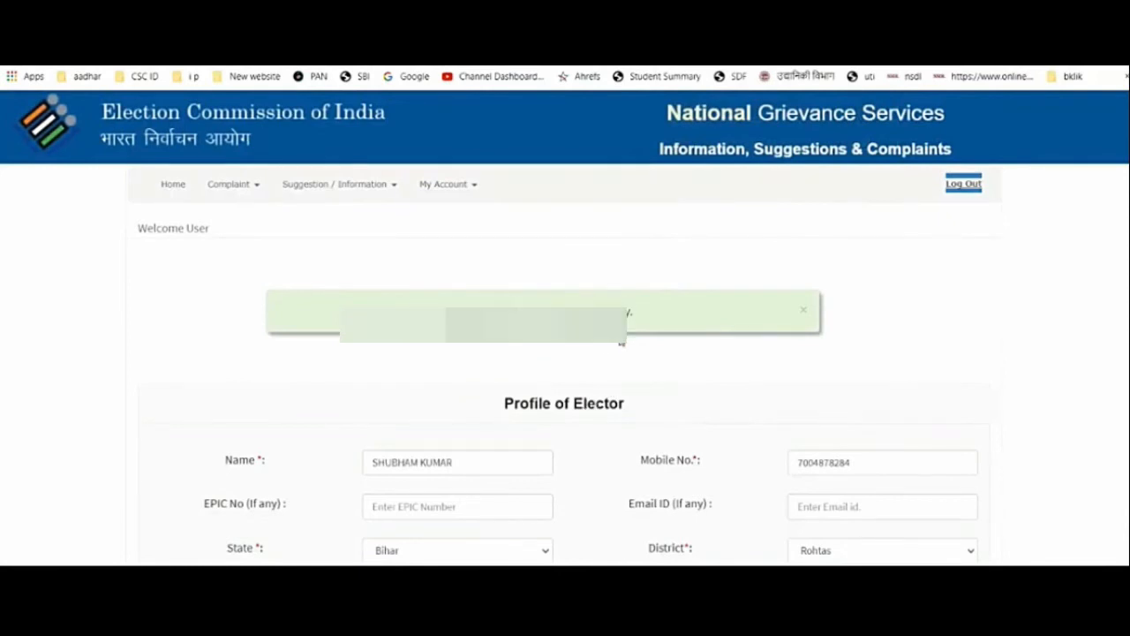
Check the account options, then return to the portal's Home page
click(462, 188)
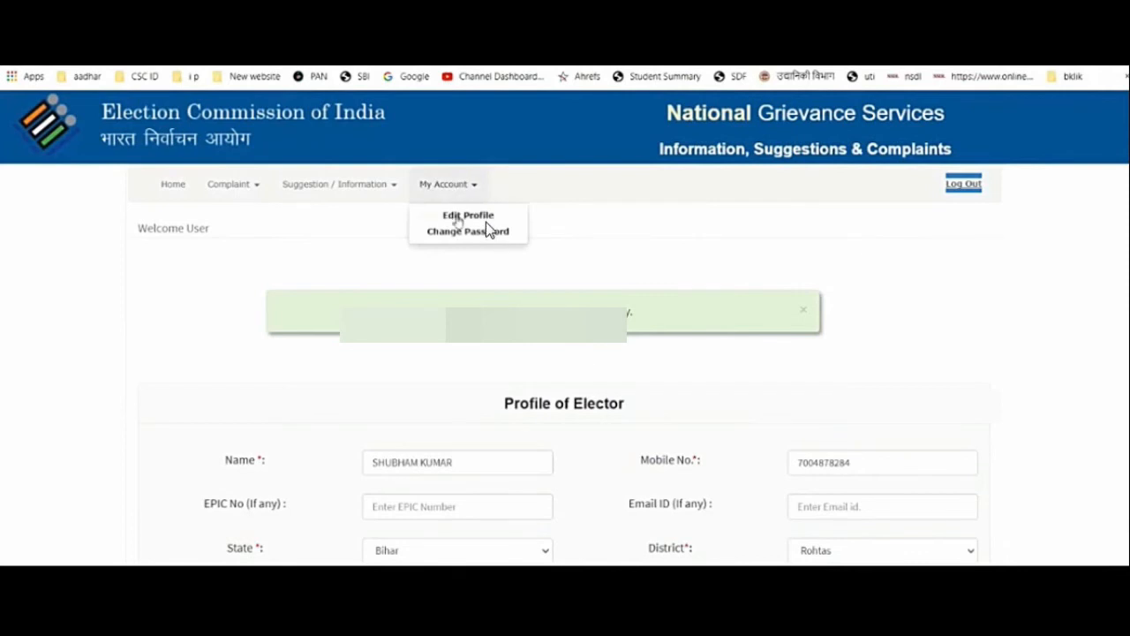
click(500, 244)
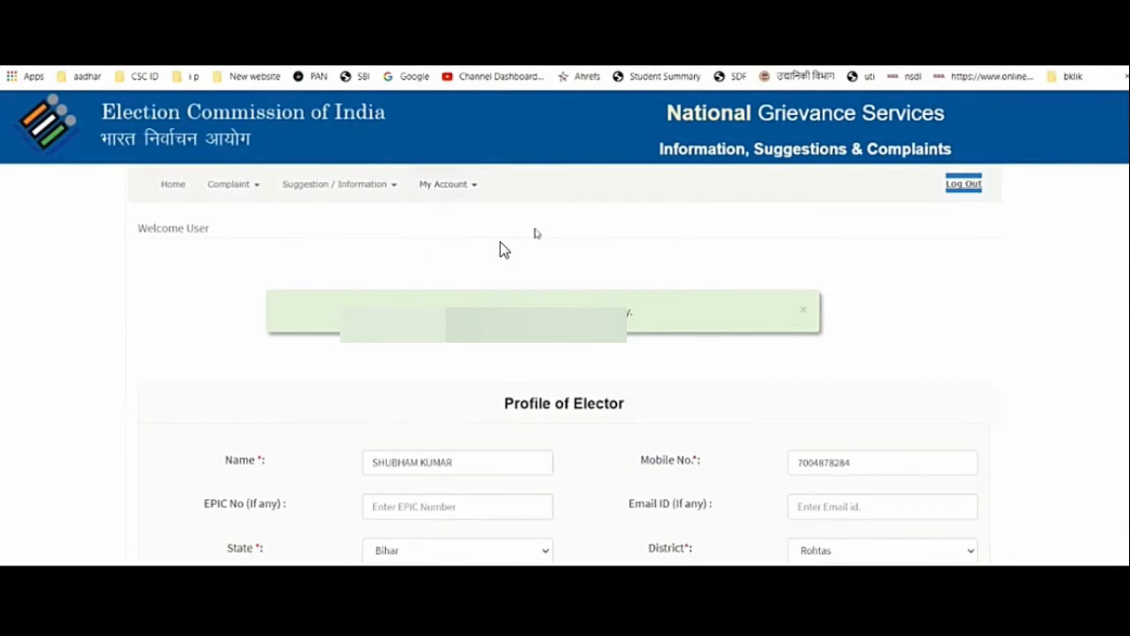
click(177, 185)
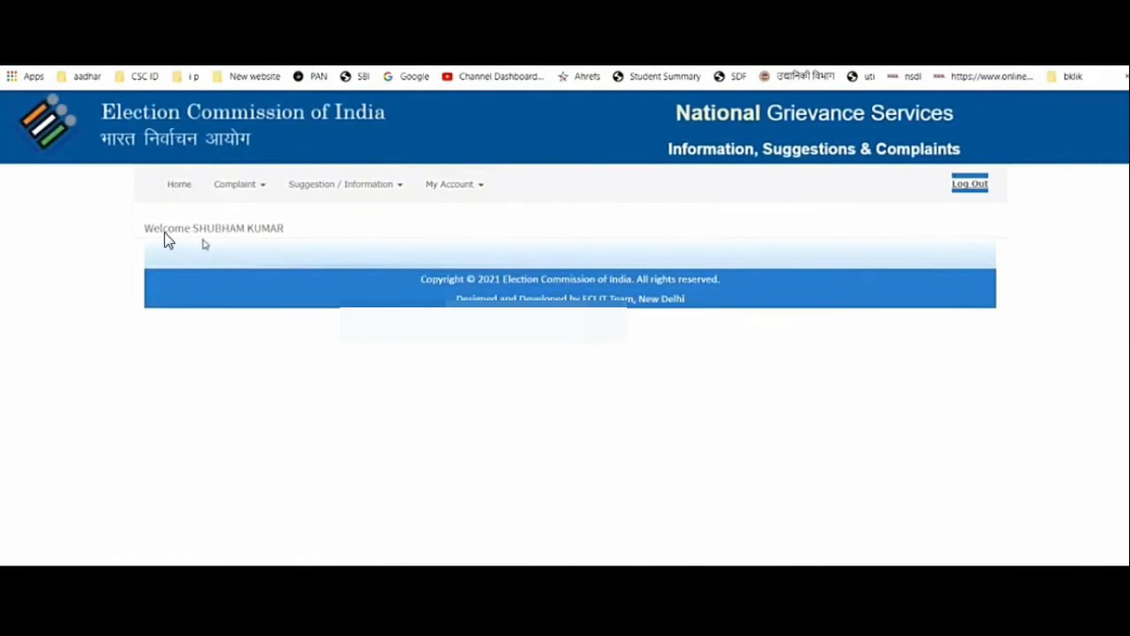
click(243, 191)
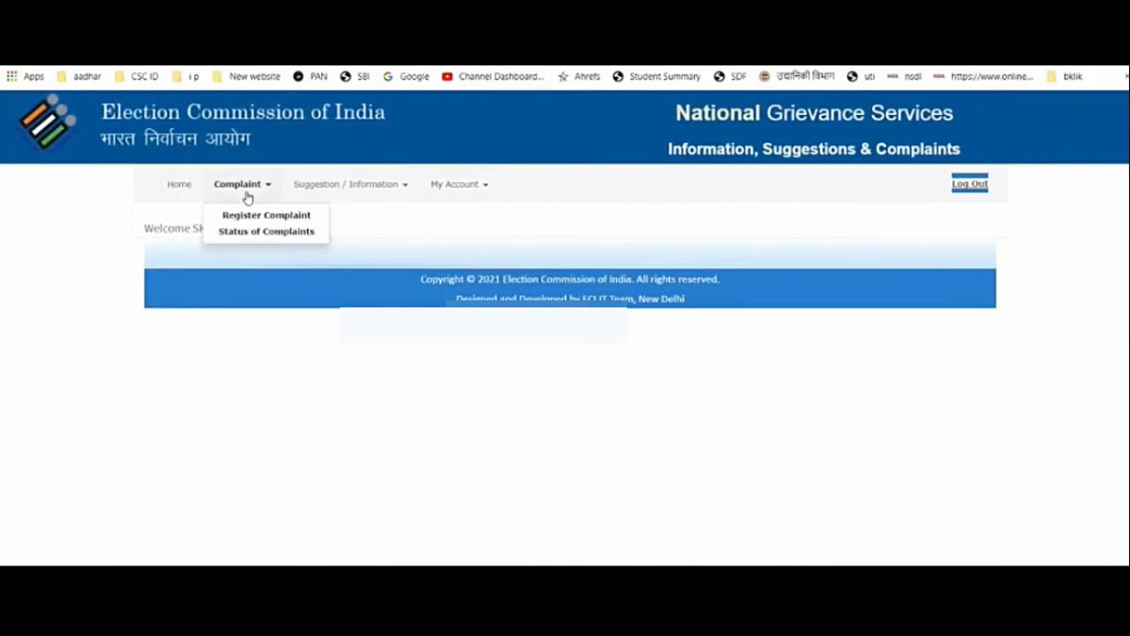
click(328, 186)
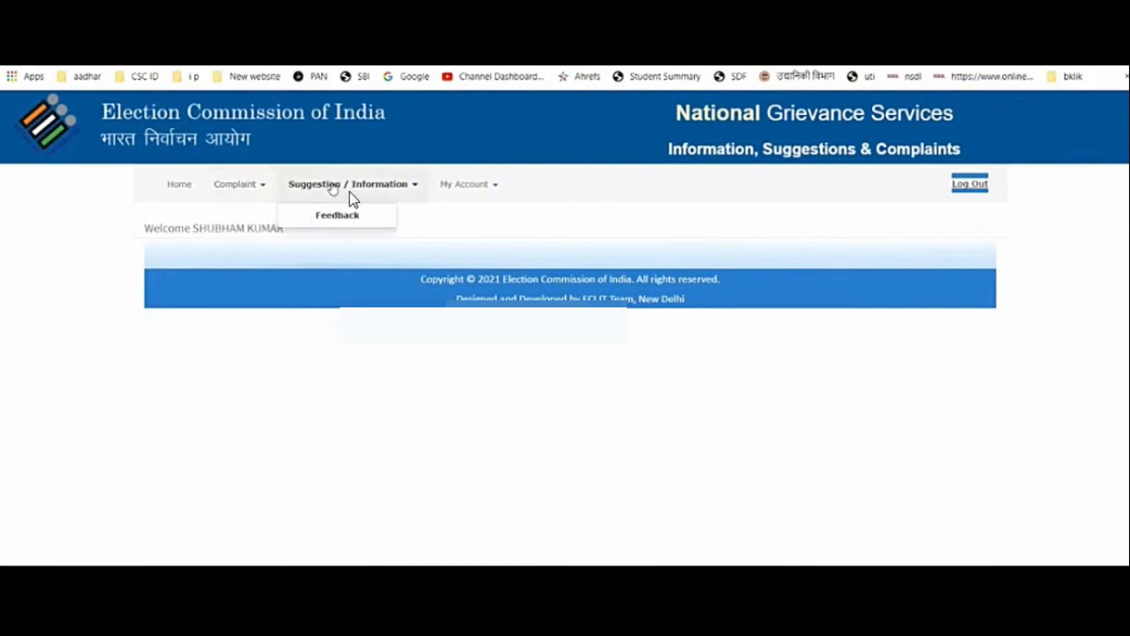
click(245, 192)
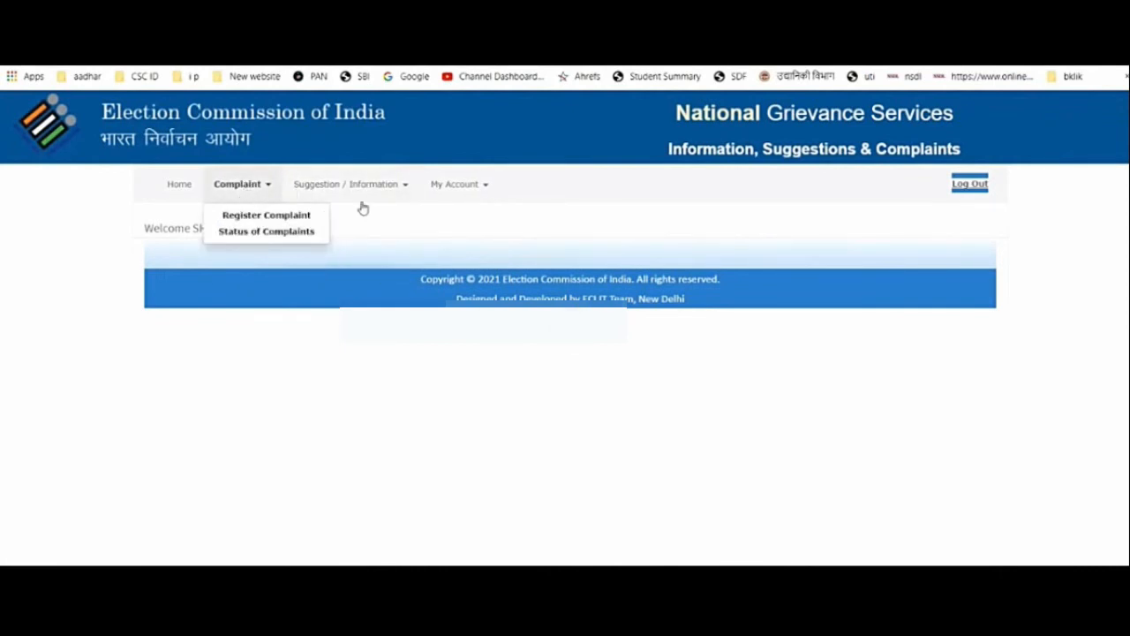
click(473, 245)
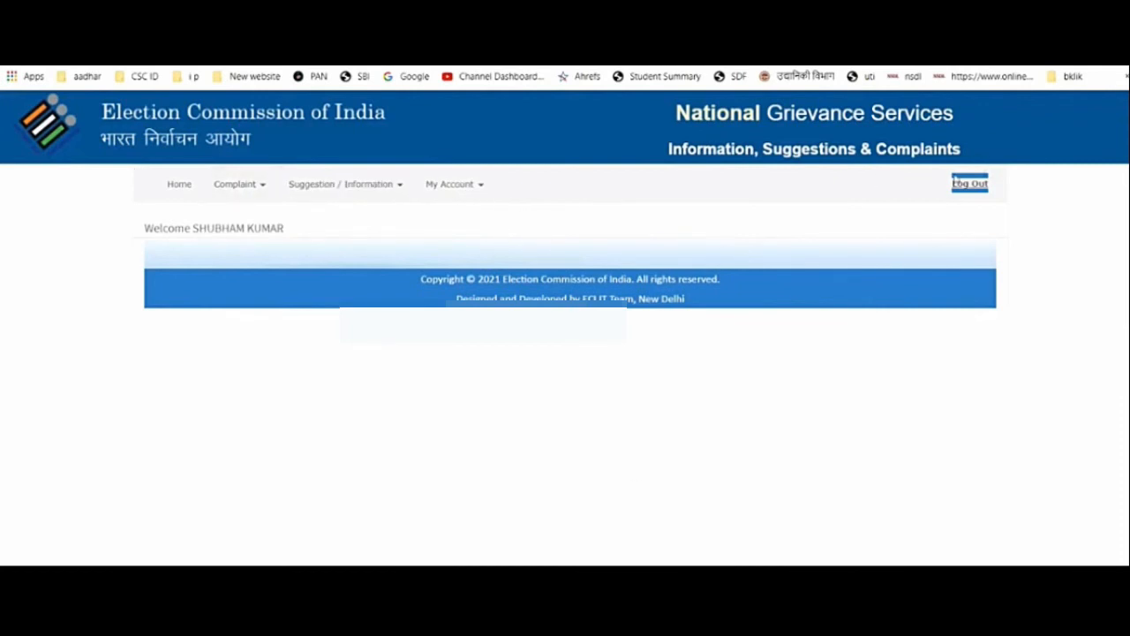
Log out of the elector account, then open the National Voters' Services Portal tile
click(971, 185)
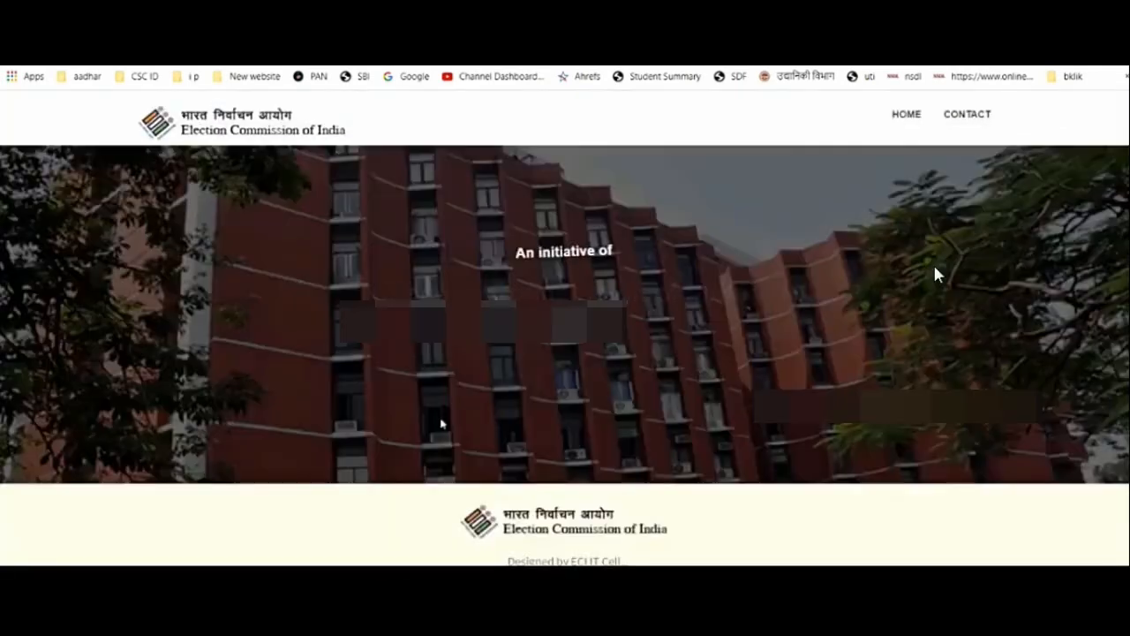
scroll(419, 438, down, 3)
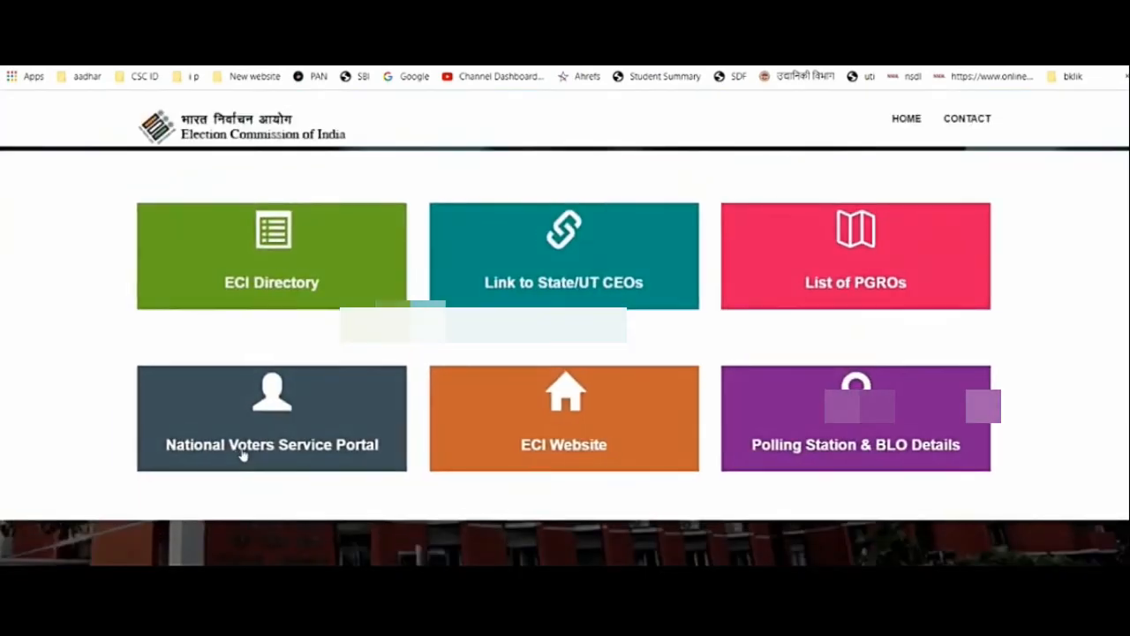
click(242, 457)
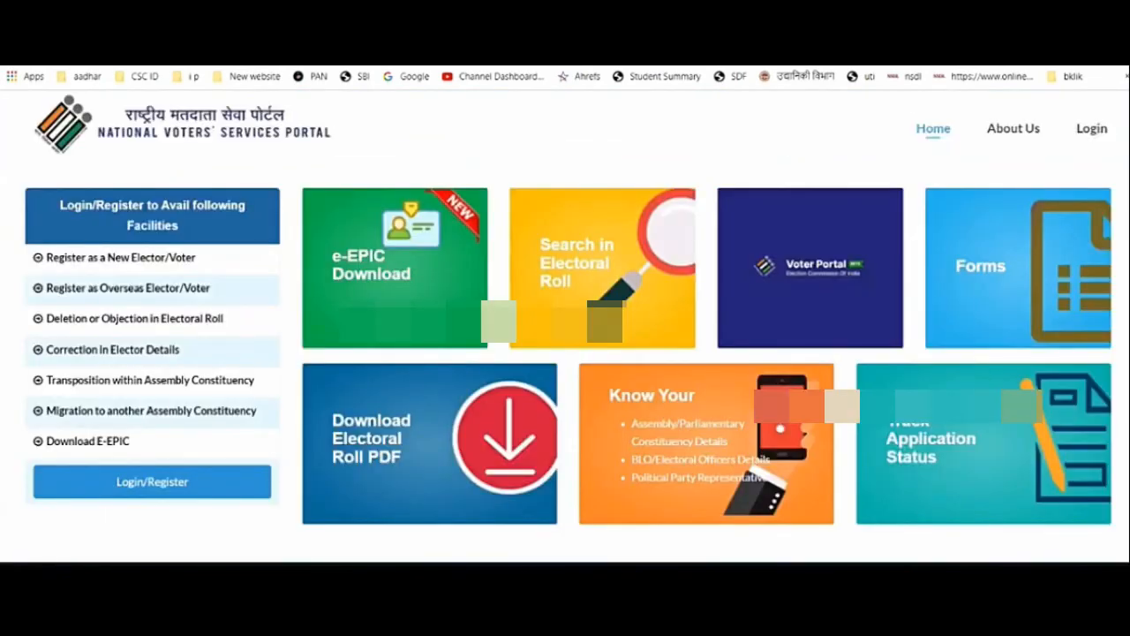